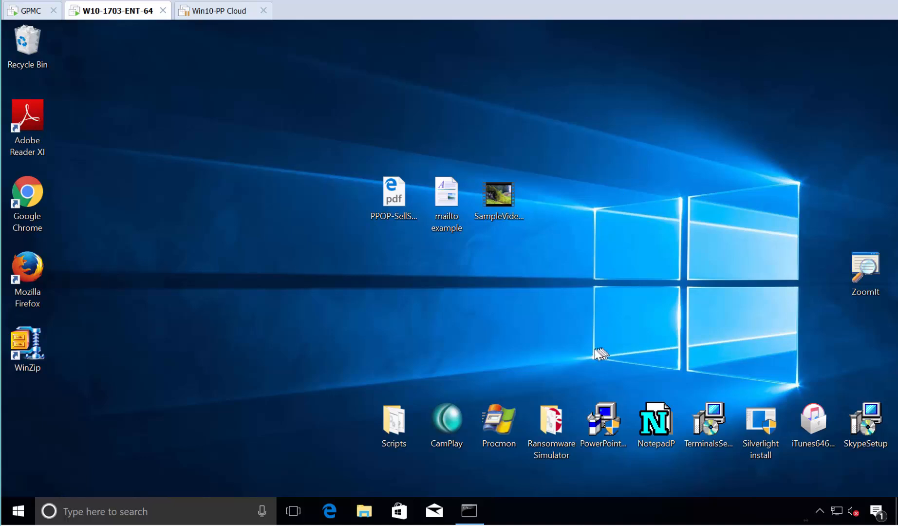
# Try launching Procmon from the desktop and dismiss the admin-credential prompt it raises.
pyautogui.doubleClick(501, 422)
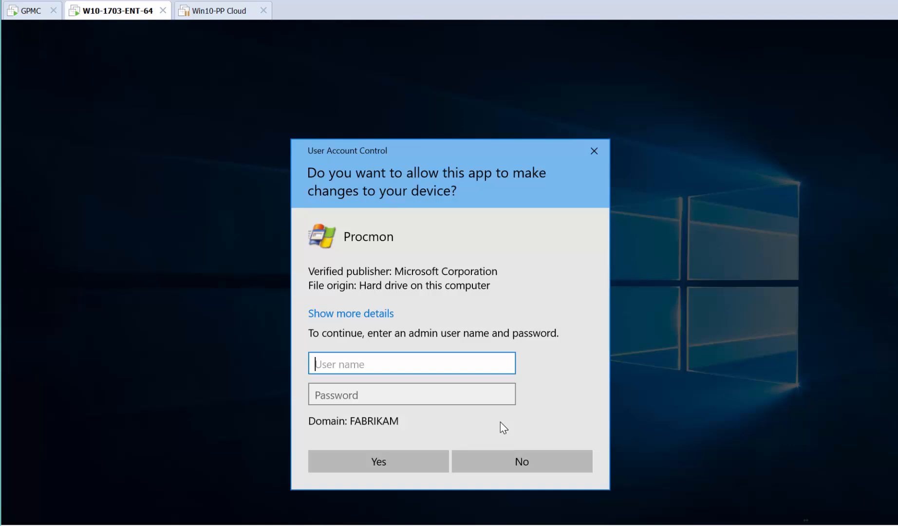
pyautogui.press('Escape')
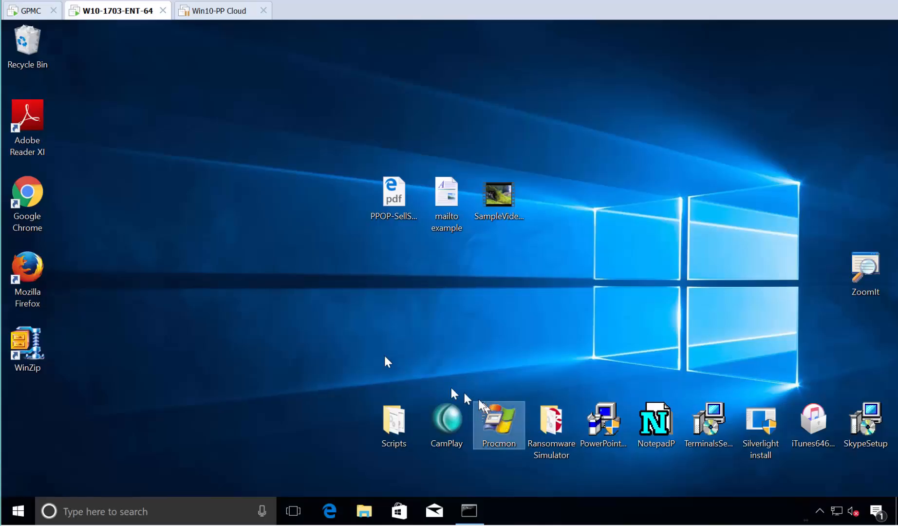
# Create the GPO 'PPLPM Computer side (with ILT user filters)' linked to East Sales Desktops and edit it.
pyautogui.click(25, 10)
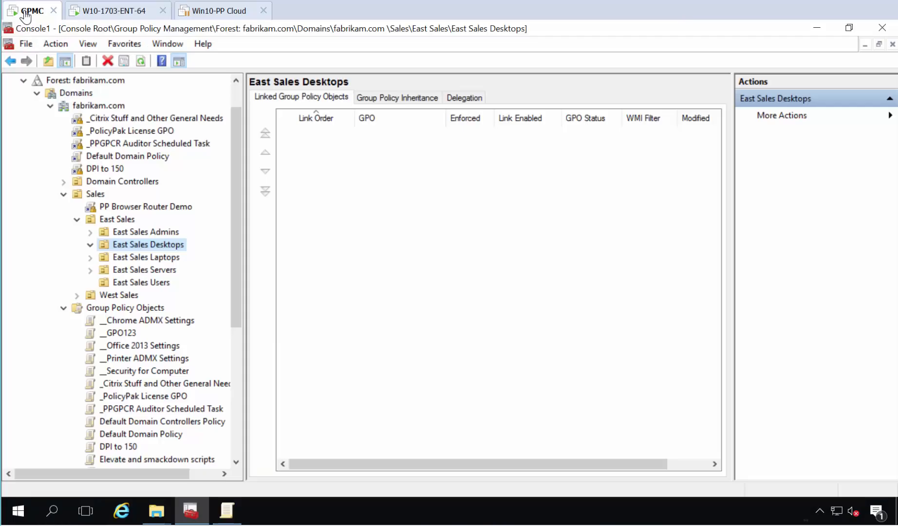
pyautogui.rightClick(155, 247)
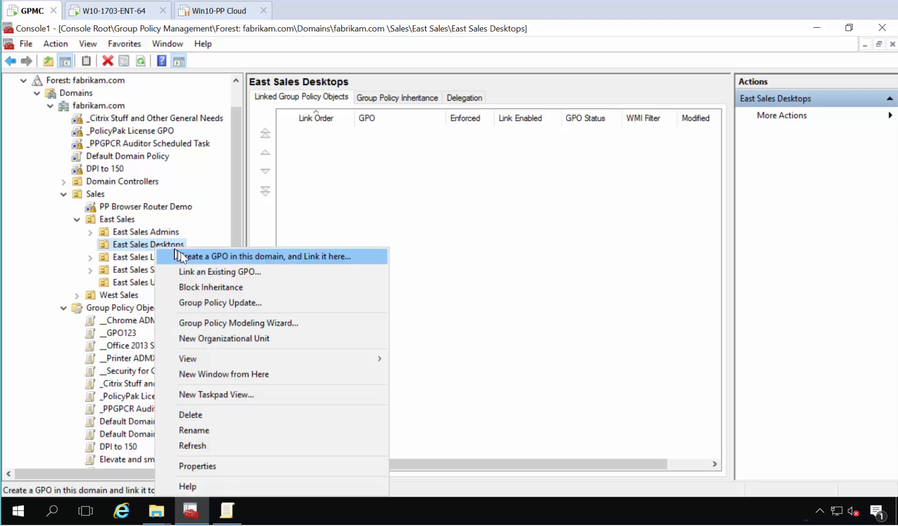
pyautogui.click(181, 252)
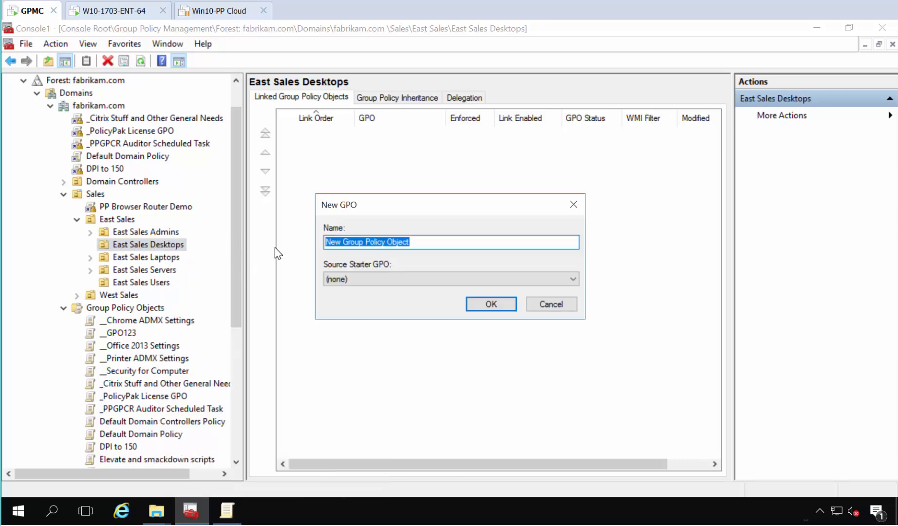
pyautogui.write('PPLPM')
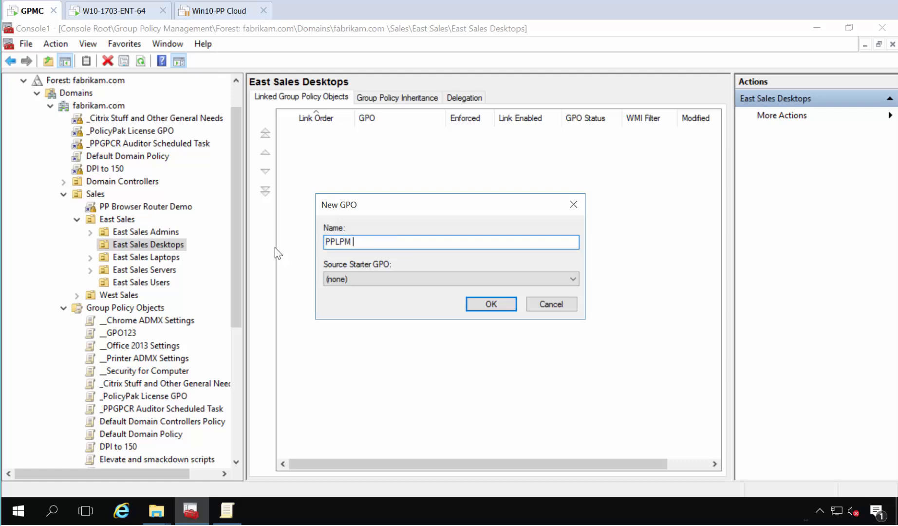
pyautogui.write(' Computer side (with ILT user fil')
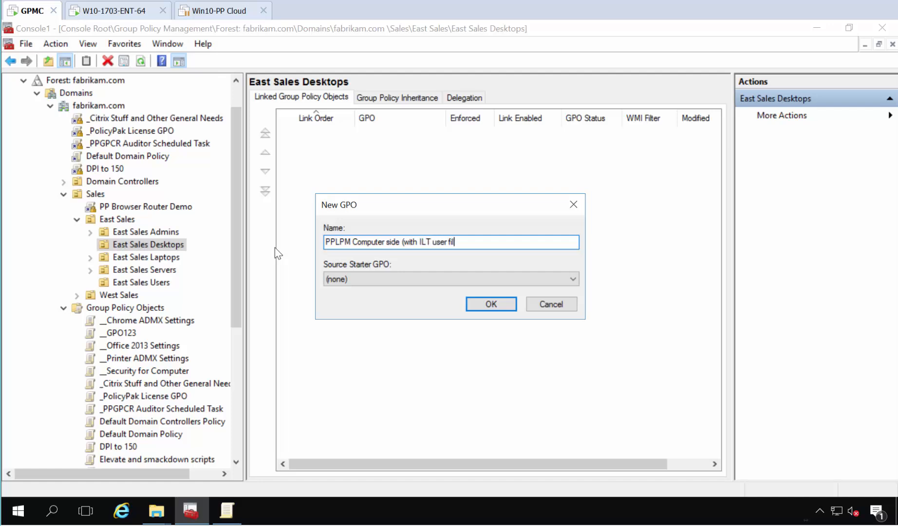
pyautogui.write('ters)')
pyautogui.press('Return')
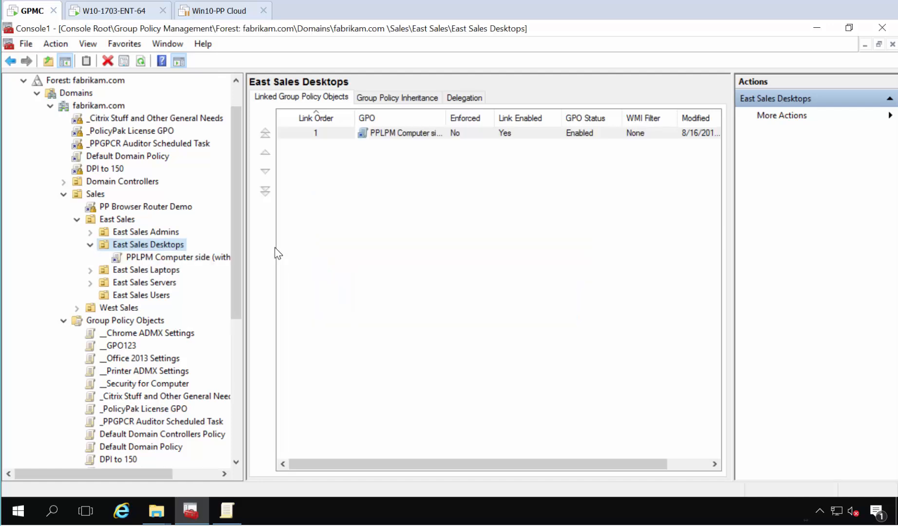
pyautogui.rightClick(210, 256)
pyautogui.click(223, 260)
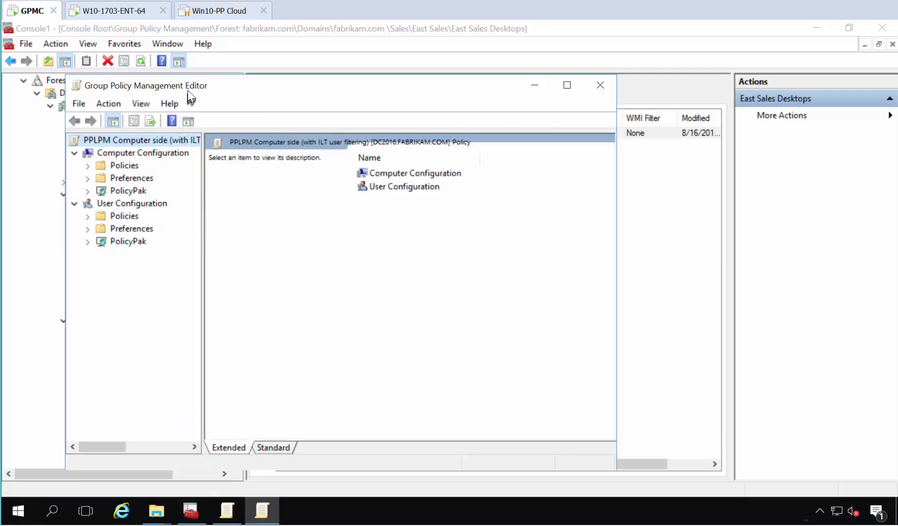
# Start a new executable policy in Computer Configuration's PolicyPak Least Privilege Manager.
pyautogui.doubleClick(187, 86)
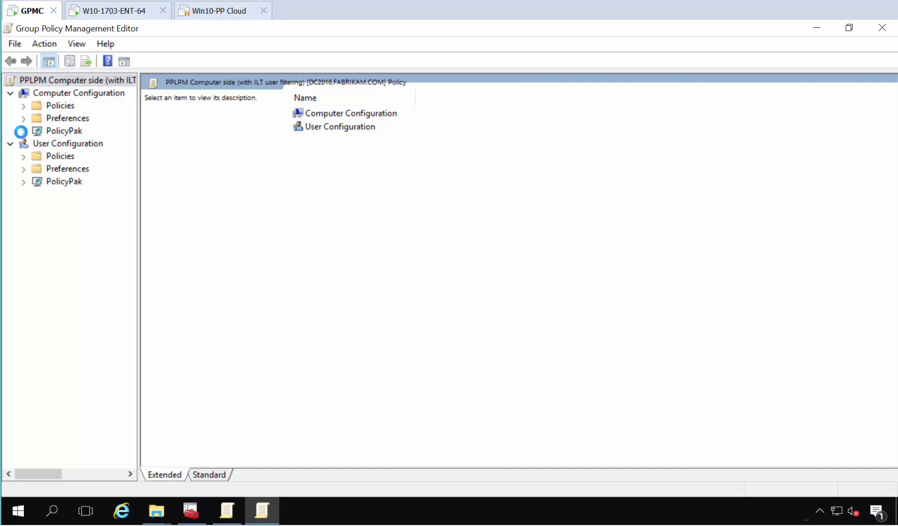
pyautogui.click(24, 130)
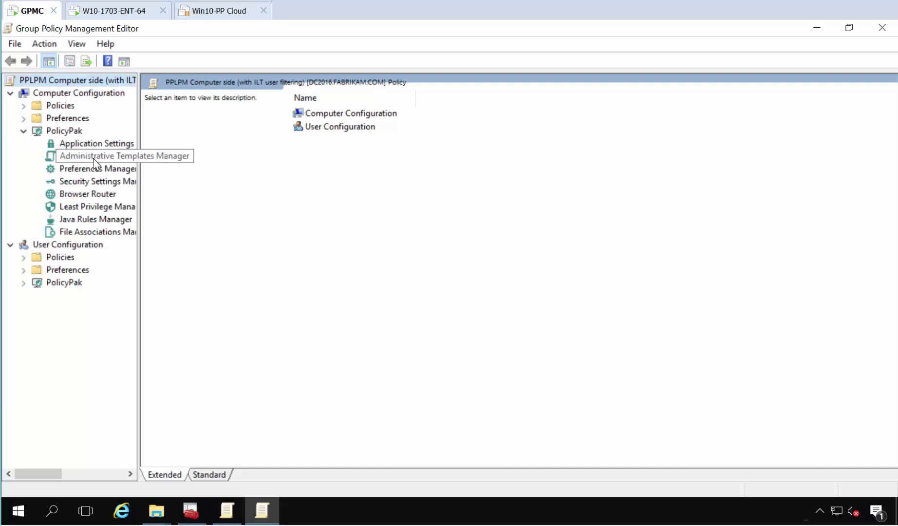
pyautogui.click(99, 206)
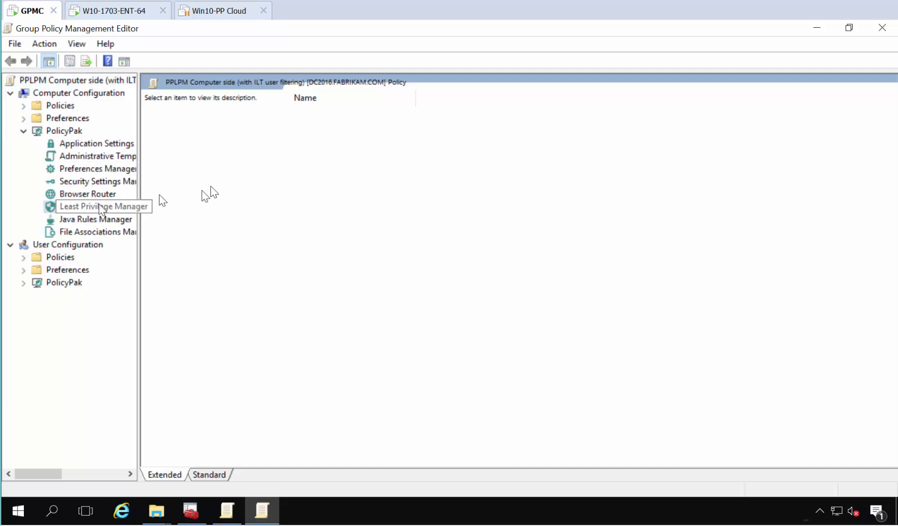
pyautogui.rightClick(352, 170)
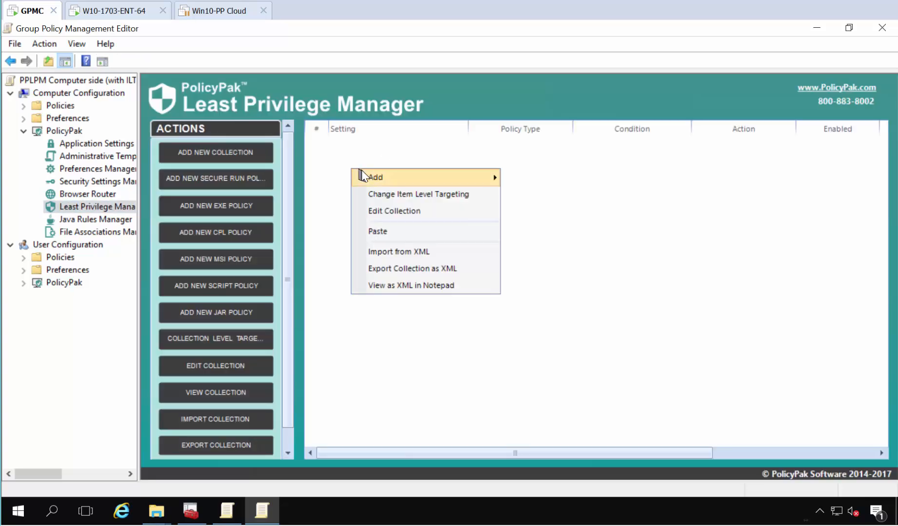
pyautogui.moveTo(384, 176)
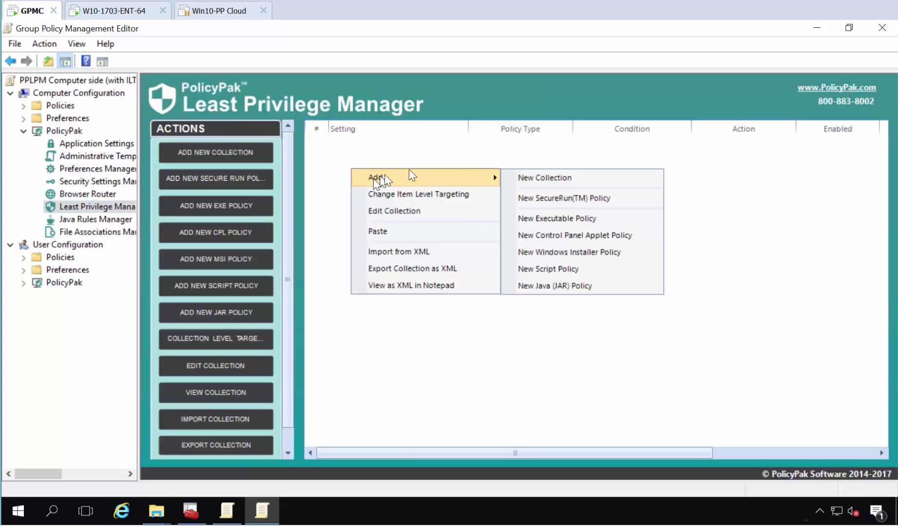
pyautogui.click(540, 220)
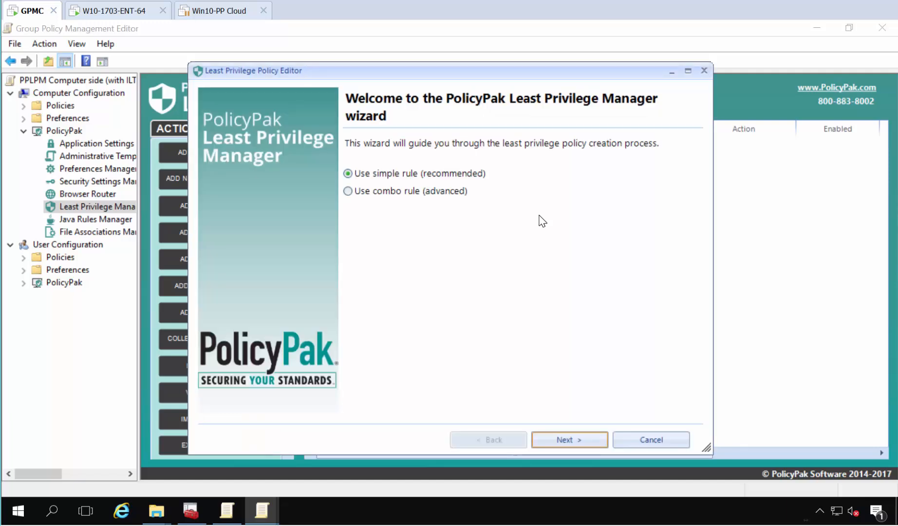
# Match the policy to Procmon.exe by its SHA1 hash and advance to the Settings page.
pyautogui.press('Return')
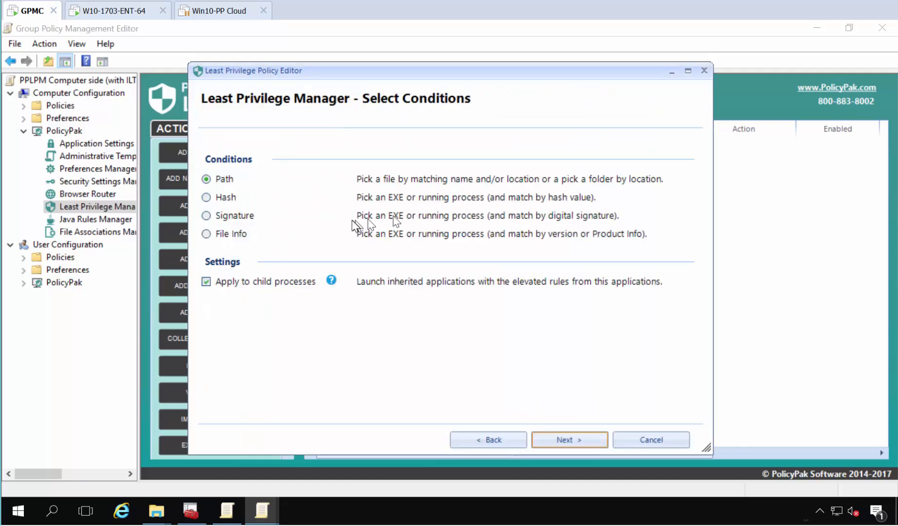
pyautogui.doubleClick(236, 201)
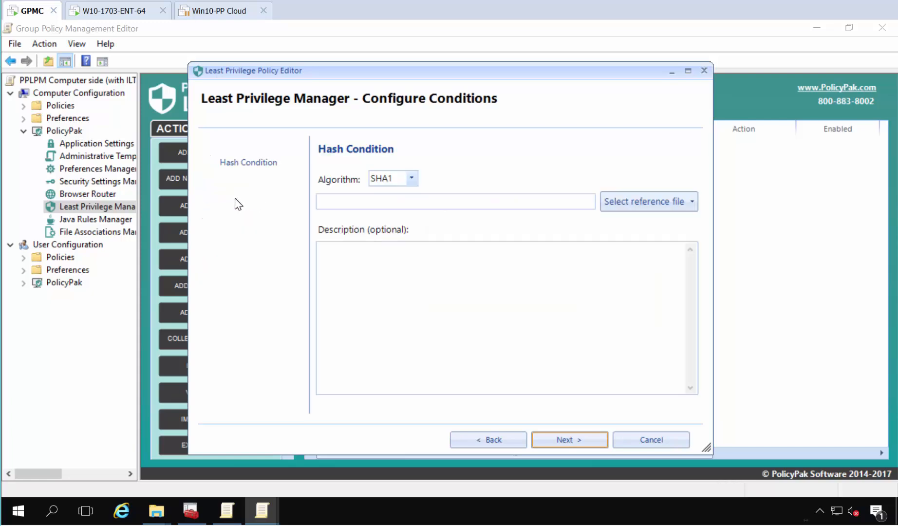
pyautogui.click(626, 207)
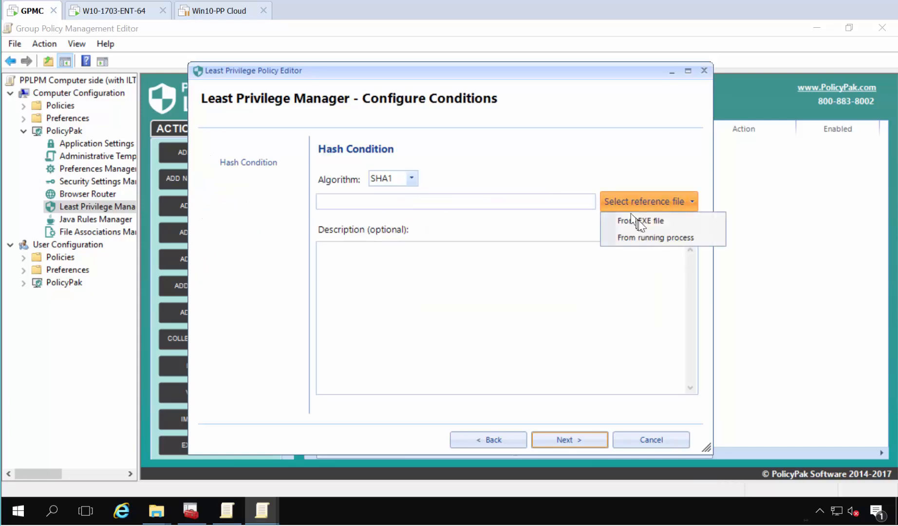
pyautogui.click(638, 220)
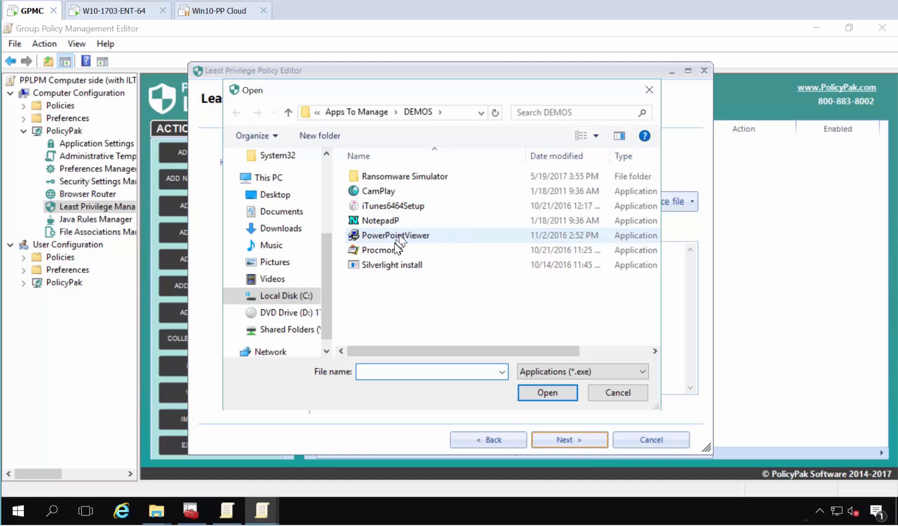
pyautogui.doubleClick(385, 251)
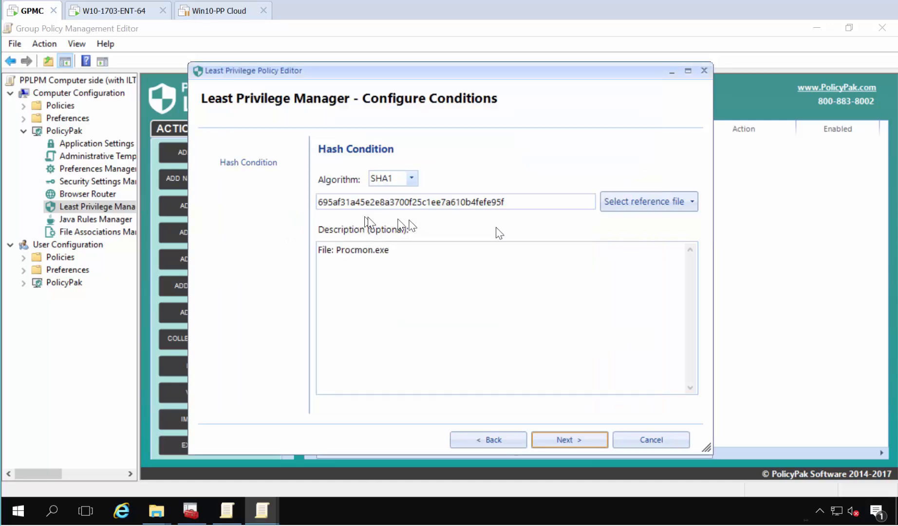
pyautogui.click(587, 447)
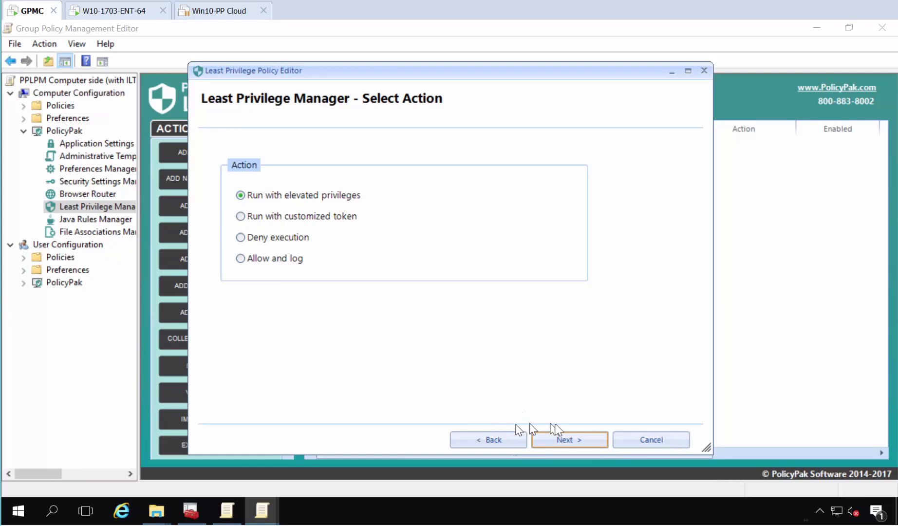
pyautogui.click(569, 439)
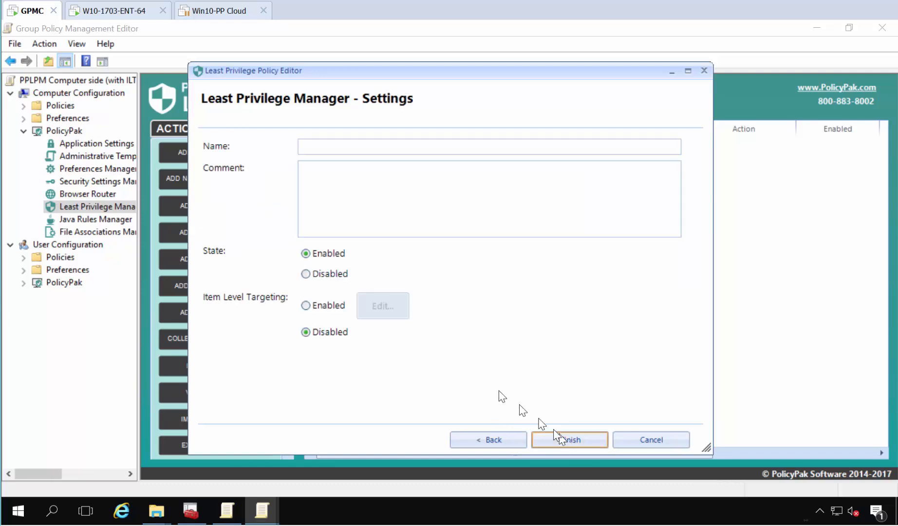
# Enable item-level targeting that limits the policy to the user eastsalesuser1.
pyautogui.click(319, 306)
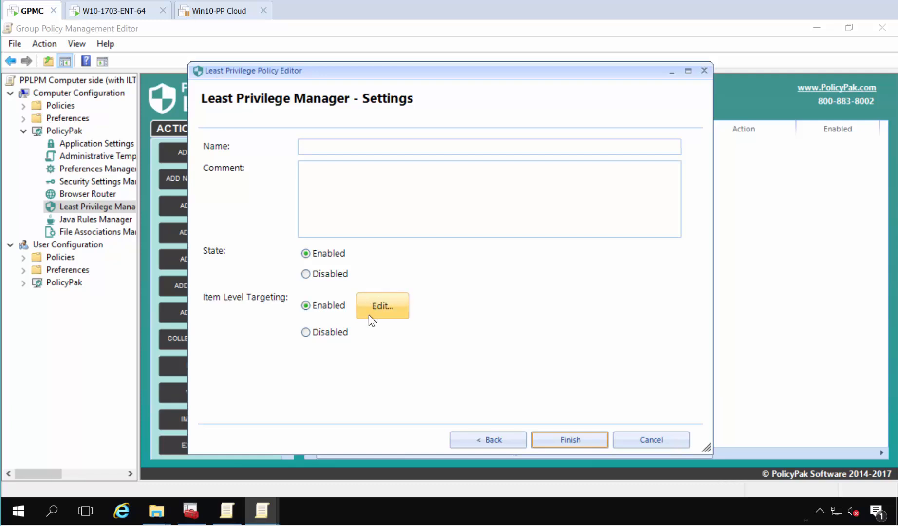
pyautogui.click(383, 305)
pyautogui.click(268, 160)
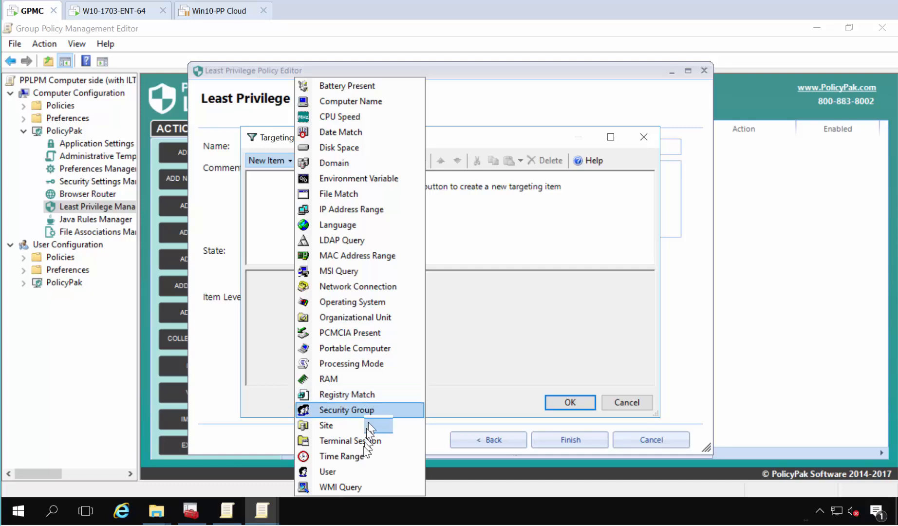
pyautogui.click(355, 409)
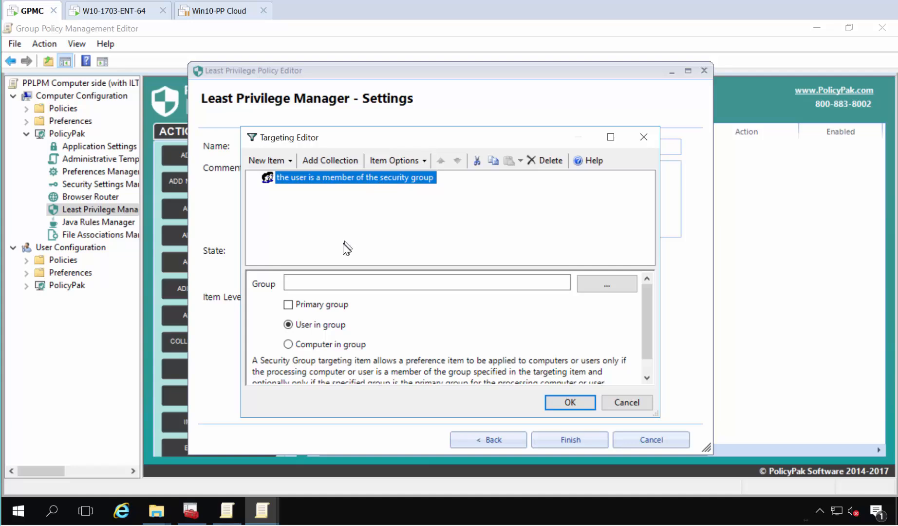
pyautogui.press('Delete')
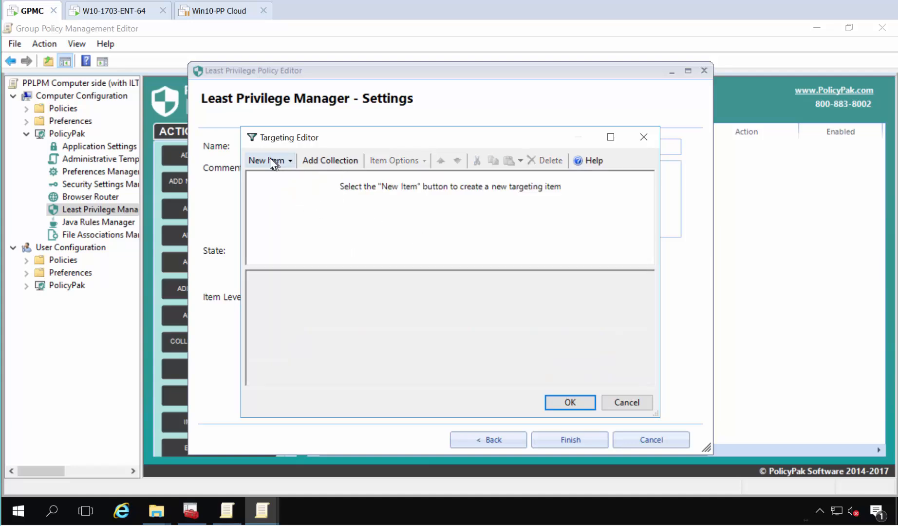
pyautogui.click(270, 159)
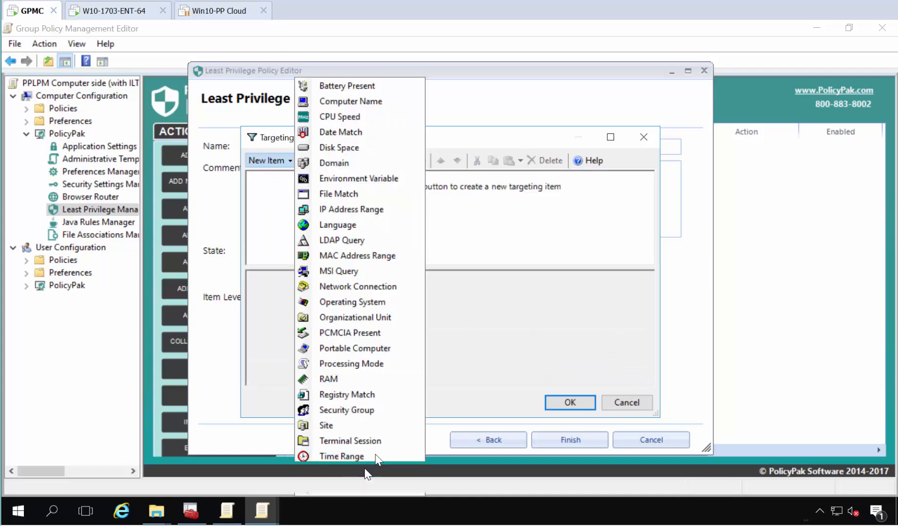
pyautogui.click(365, 470)
pyautogui.click(603, 285)
pyautogui.write('eastsalesus')
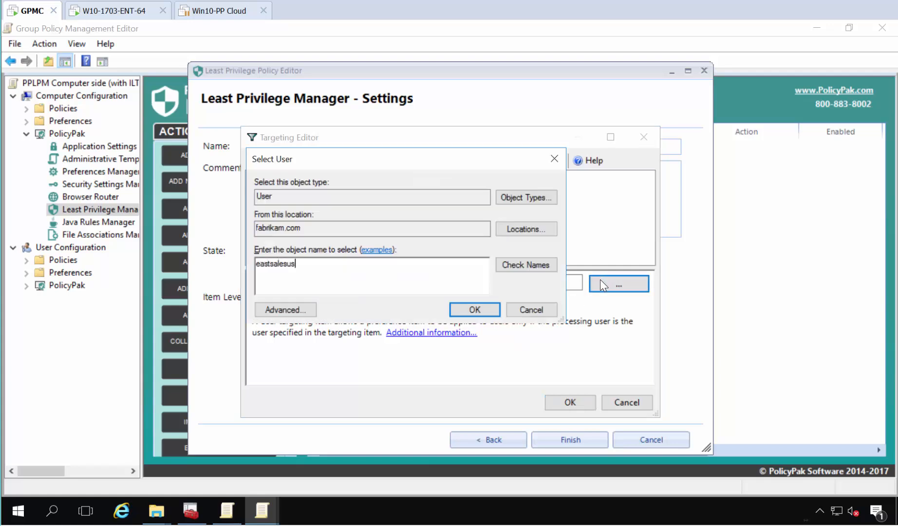
pyautogui.write('er1')
pyautogui.press('Return')
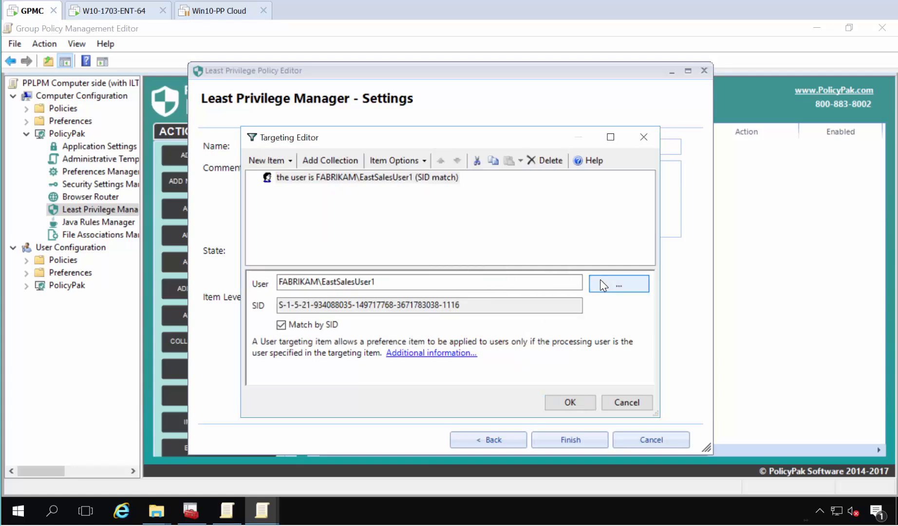
pyautogui.click(571, 402)
# Name the policy 'Elevate PM WHEN ESU1' and finish the wizard.
pyautogui.click(331, 147)
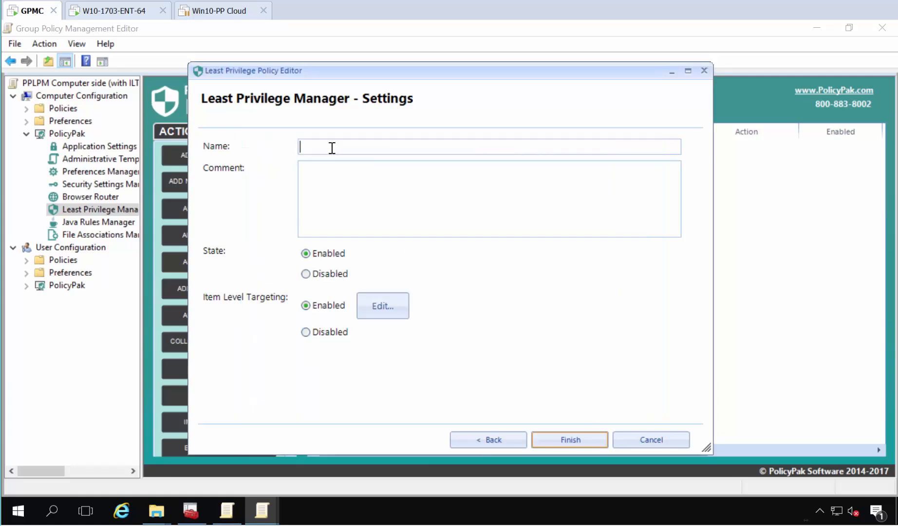
pyautogui.write('Elevate PM WHEN ESU1')
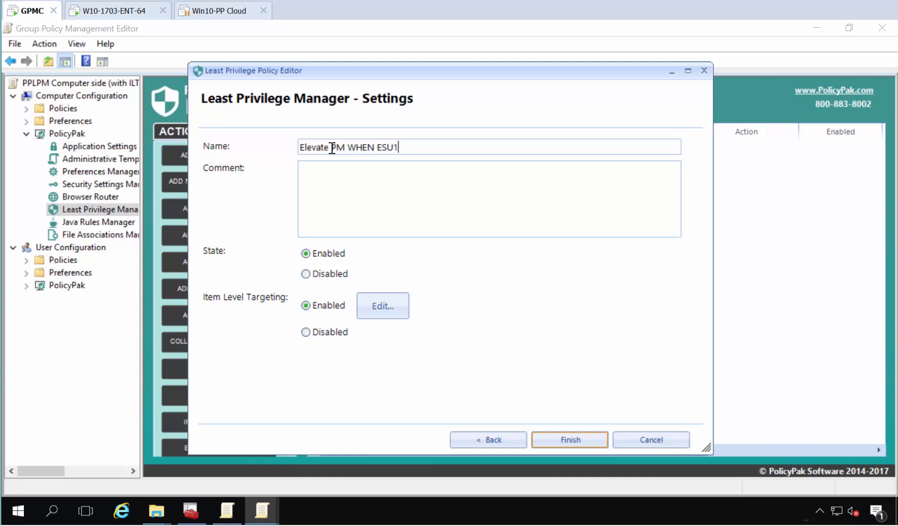
pyautogui.click(576, 439)
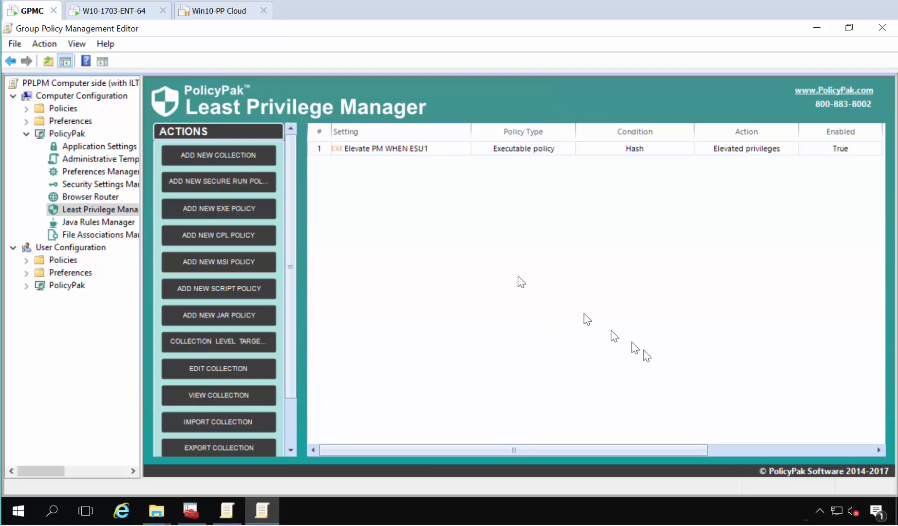
# Run gpupdate /force on the Windows 10 client, then launch Procmon to test elevation.
pyautogui.click(111, 13)
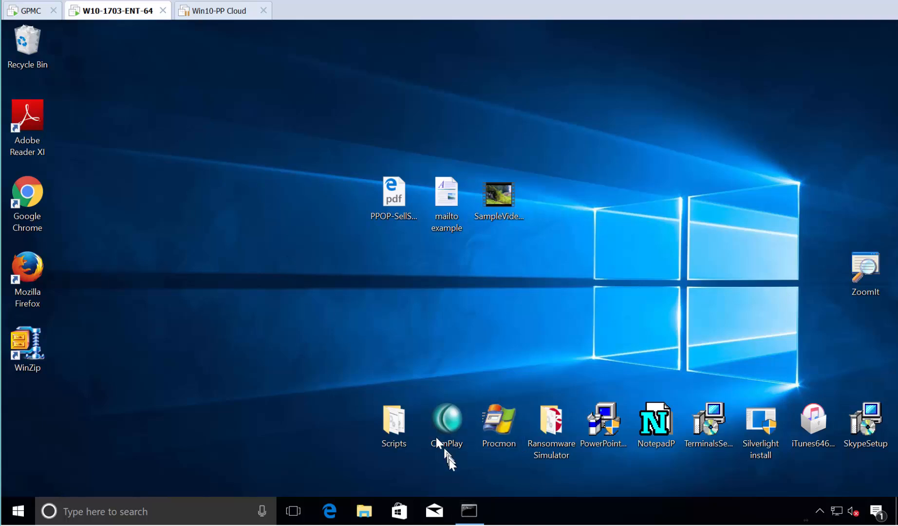
pyautogui.click(467, 510)
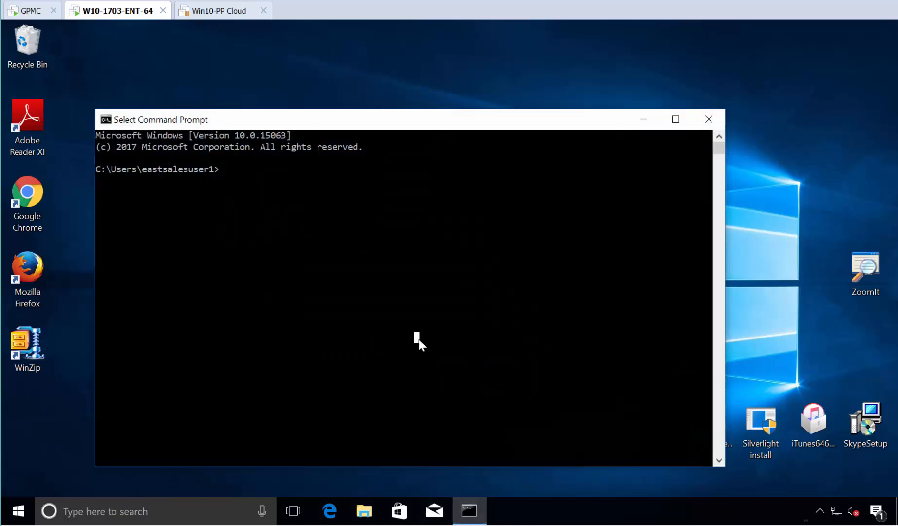
pyautogui.write('gpupdate /force')
pyautogui.press('Return')
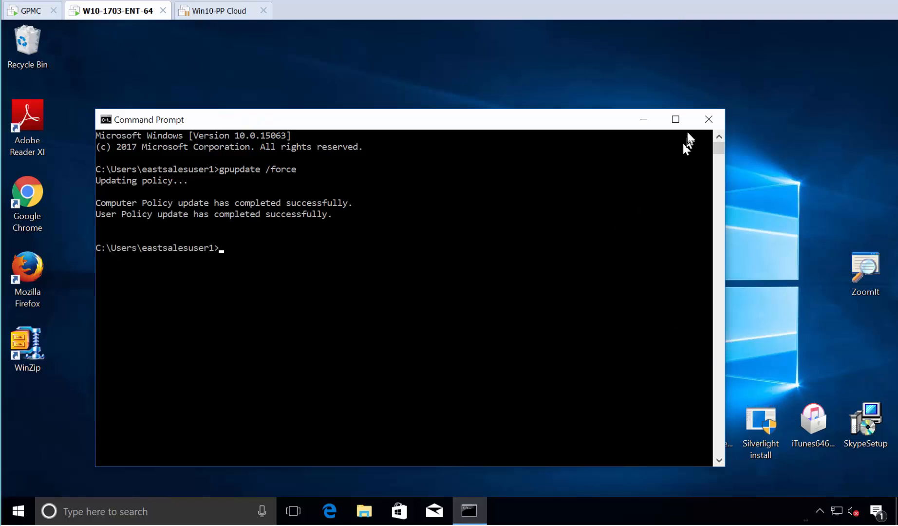
pyautogui.click(707, 117)
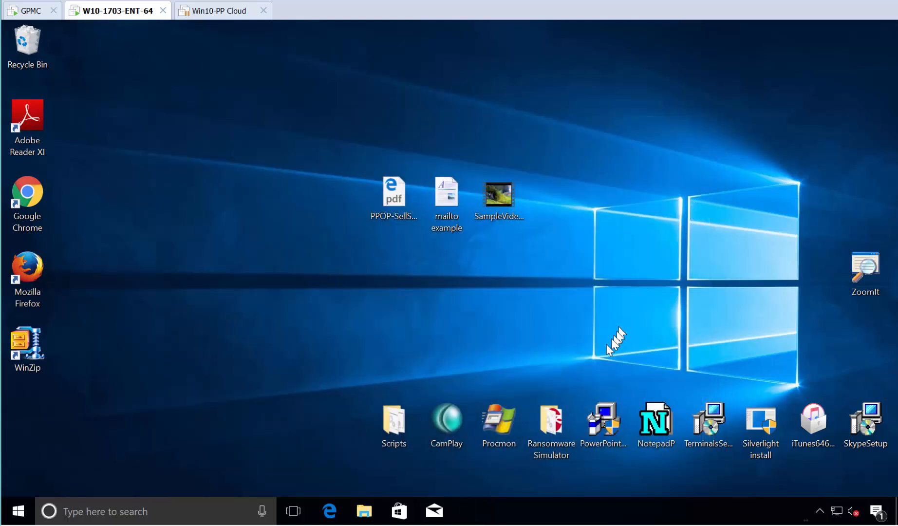
pyautogui.doubleClick(502, 417)
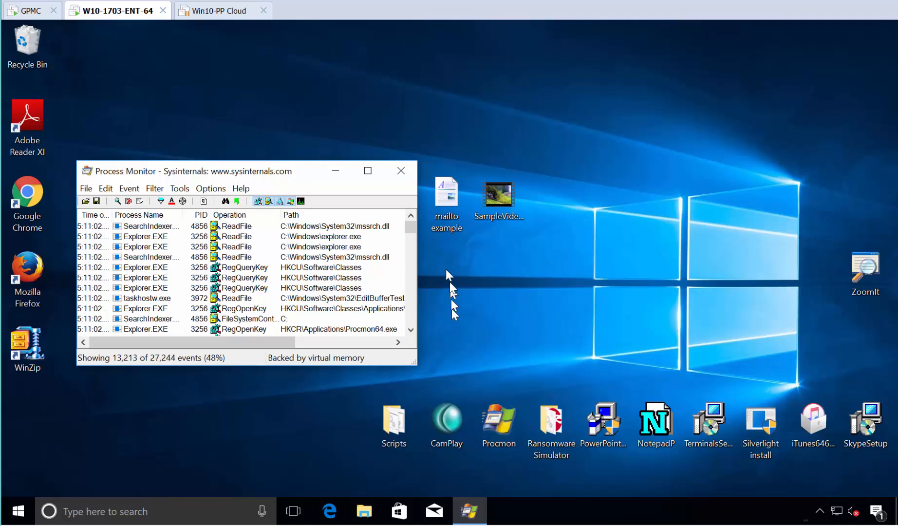
# Close Process Monitor, sign out, and sign back in as eastsalesuser2.
pyautogui.click(400, 171)
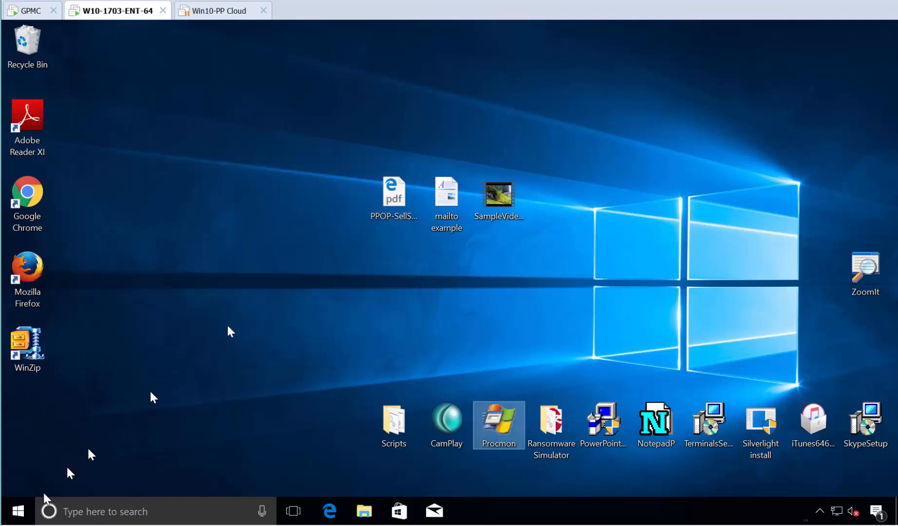
pyautogui.rightClick(19, 510)
pyautogui.moveTo(60, 471)
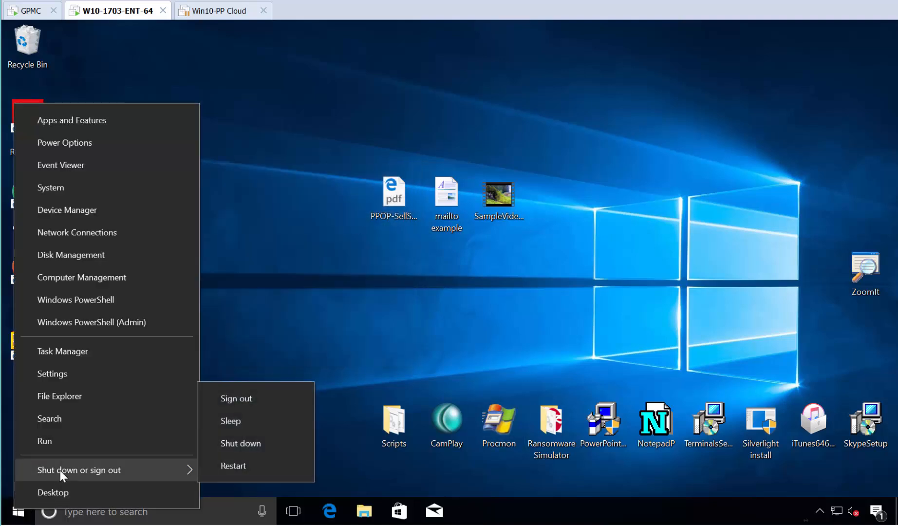
pyautogui.click(236, 400)
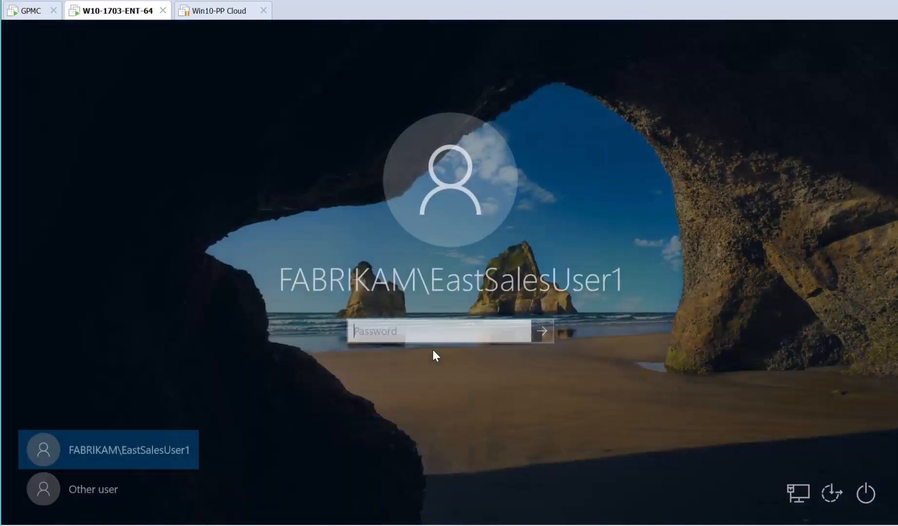
pyautogui.click(67, 485)
pyautogui.write('e')
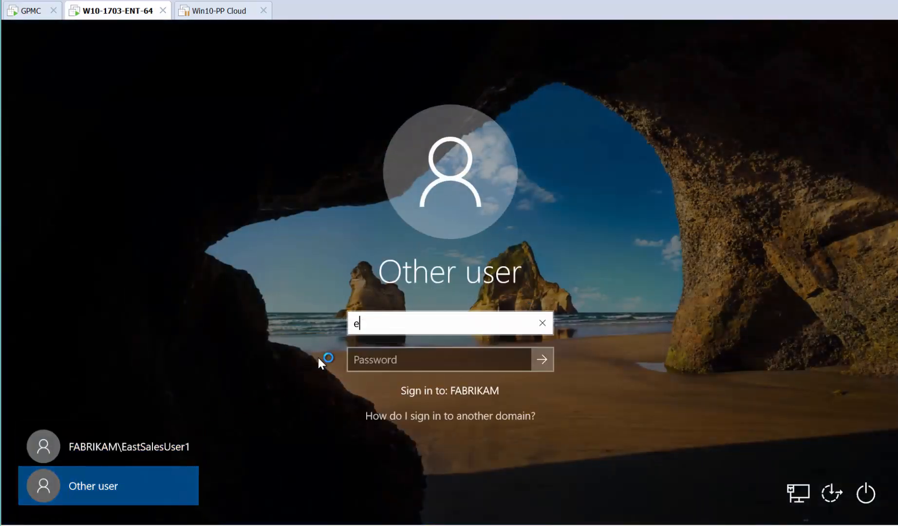
pyautogui.write('astsalesuser2')
pyautogui.press('Tab')
pyautogui.press('Return')
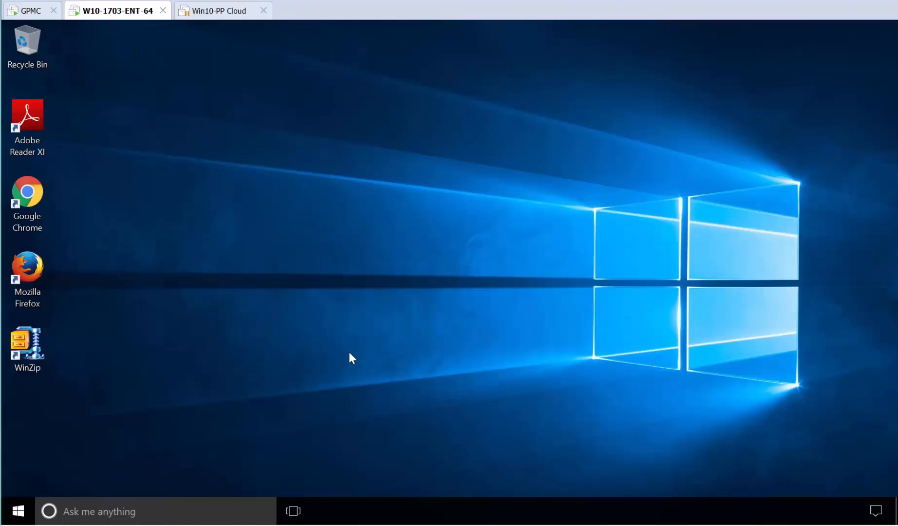
# Open a command prompt and change into the C:\DEMOS1 folder.
pyautogui.click(23, 509)
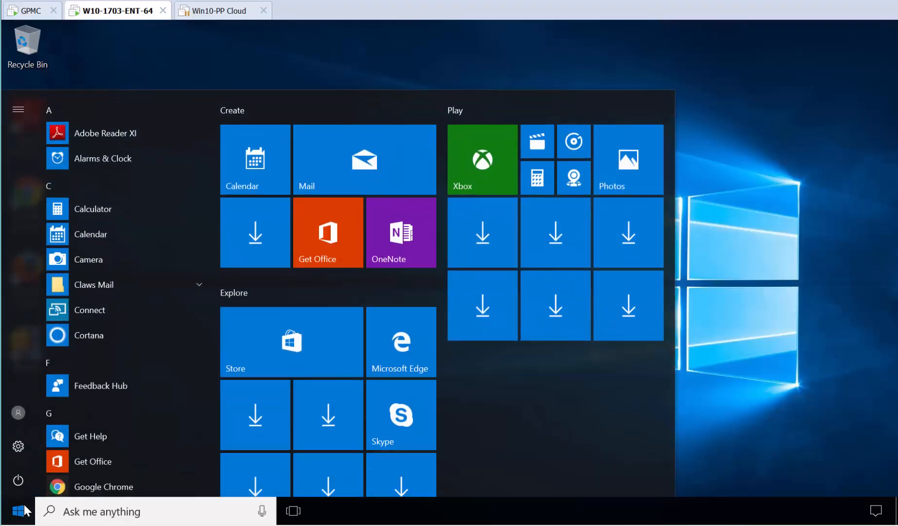
pyautogui.write('cmd')
pyautogui.press('Return')
pyautogui.write('cd \\')
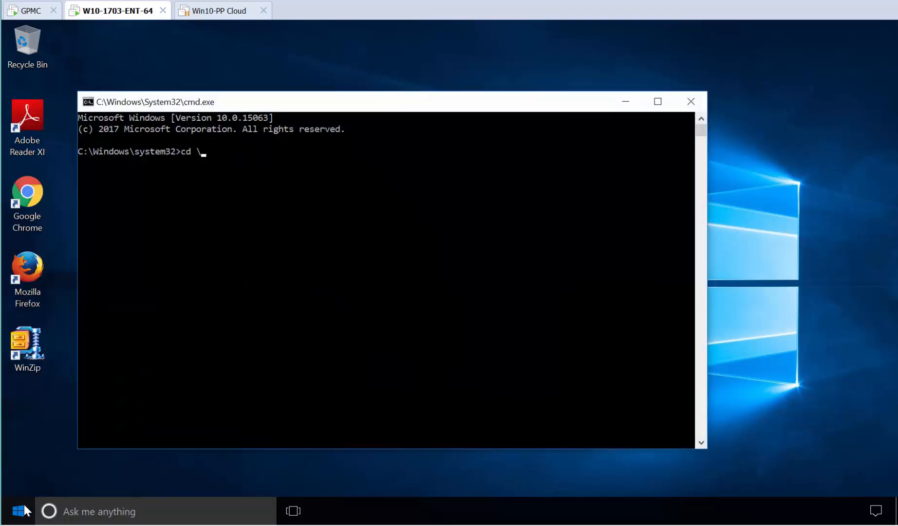
pyautogui.press('Return')
pyautogui.write('dir')
pyautogui.press('Return')
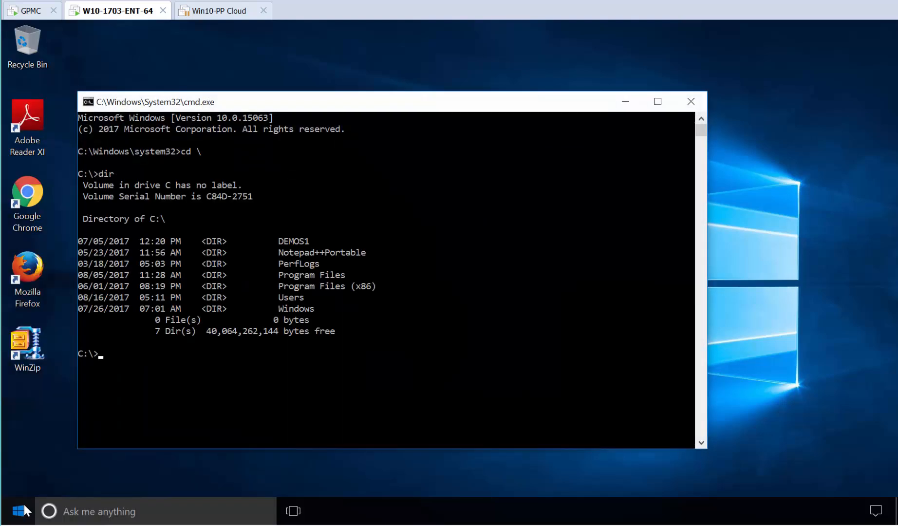
pyautogui.write('cd DEMOS1')
pyautogui.press('Return')
# Open DEMOS1 in File Explorer, launch Procmon, and dismiss the admin-credentials prompt.
pyautogui.write('dir')
pyautogui.press('Return')
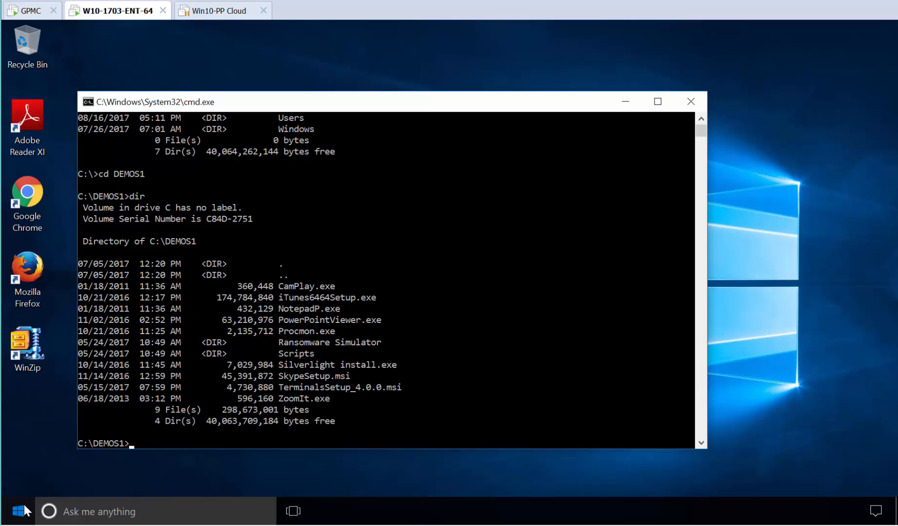
pyautogui.write('start .')
pyautogui.press('Return')
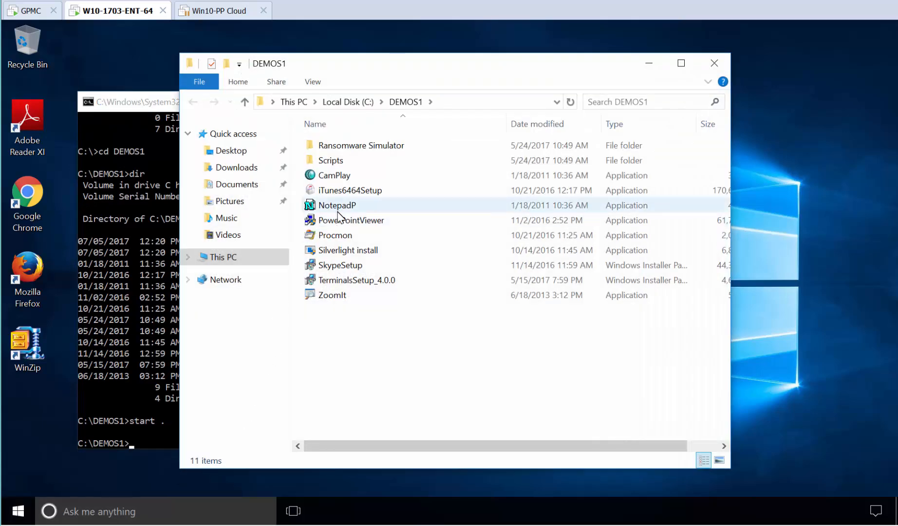
pyautogui.doubleClick(339, 238)
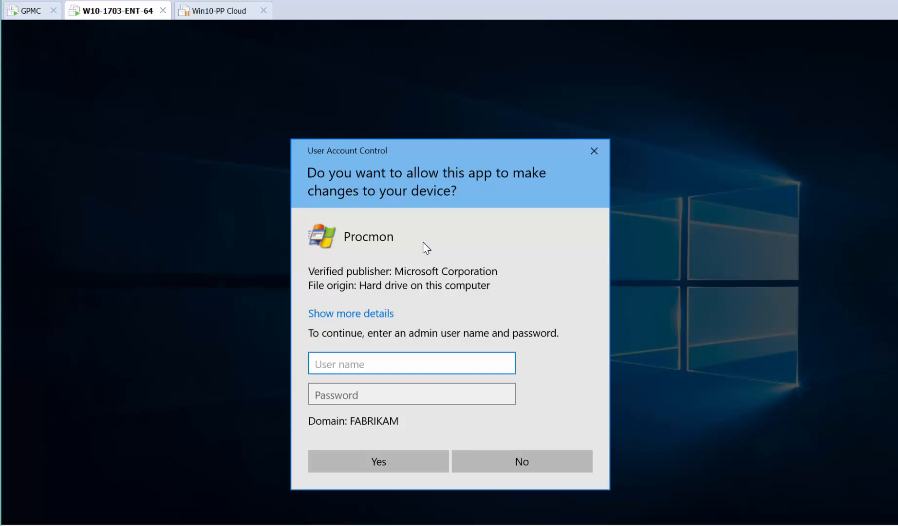
pyautogui.press('Escape')
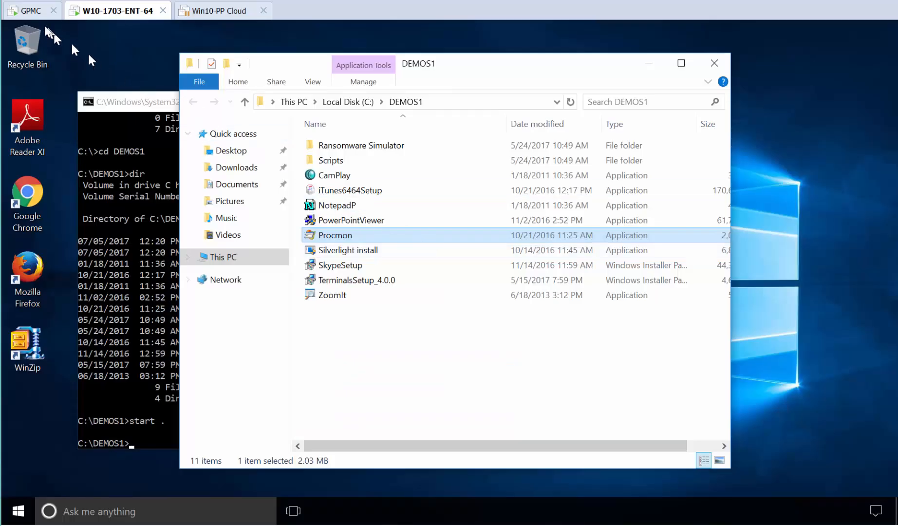
# Open the targeting editor of Elevate PM WHEN ESU1 and add a new User item.
pyautogui.click(31, 14)
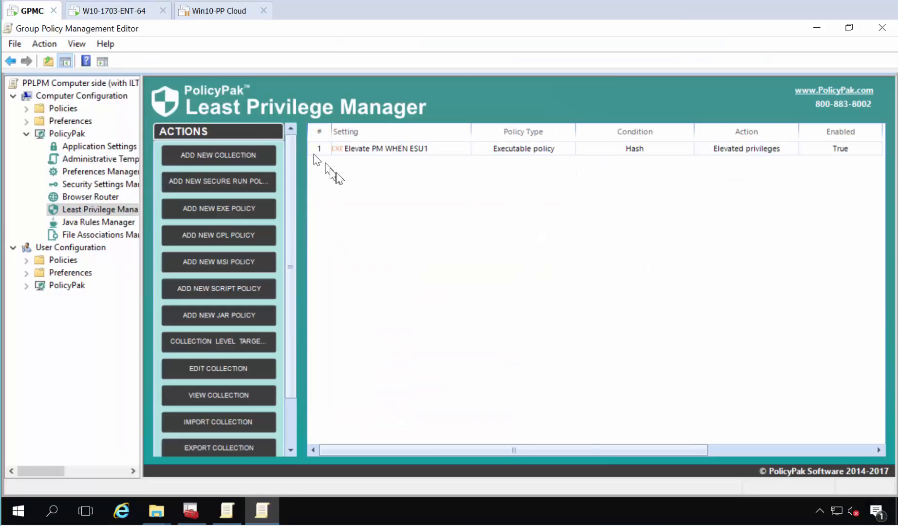
pyautogui.doubleClick(353, 148)
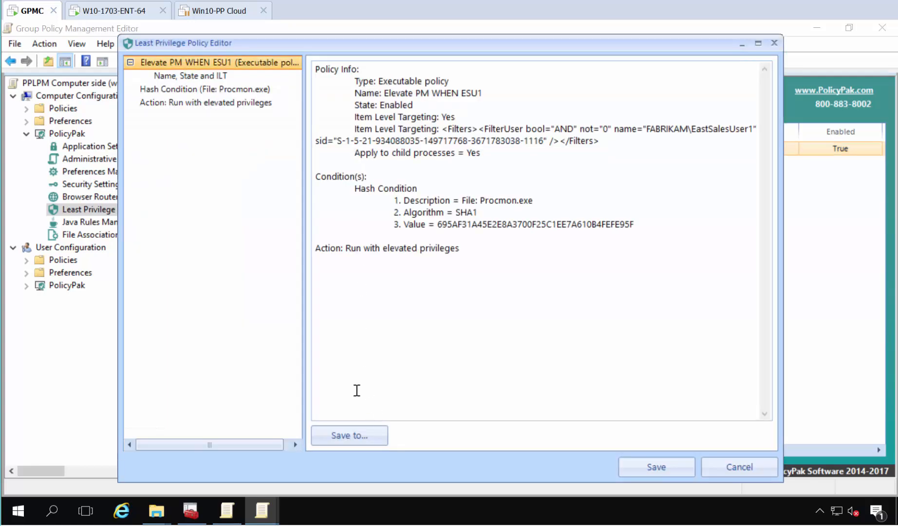
pyautogui.click(221, 77)
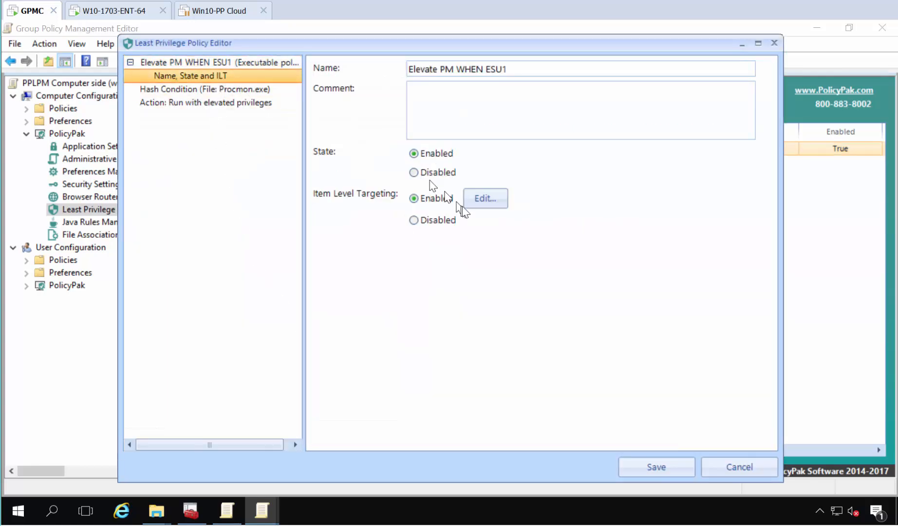
pyautogui.click(482, 200)
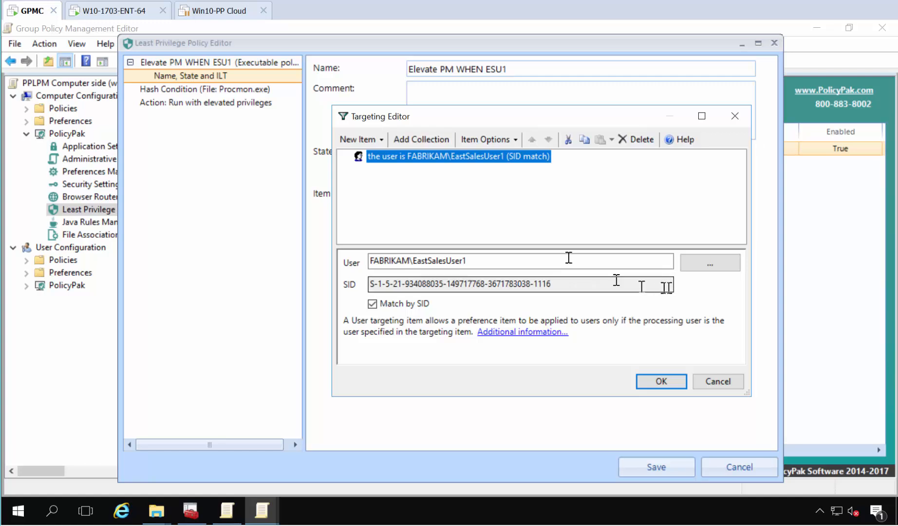
pyautogui.click(363, 140)
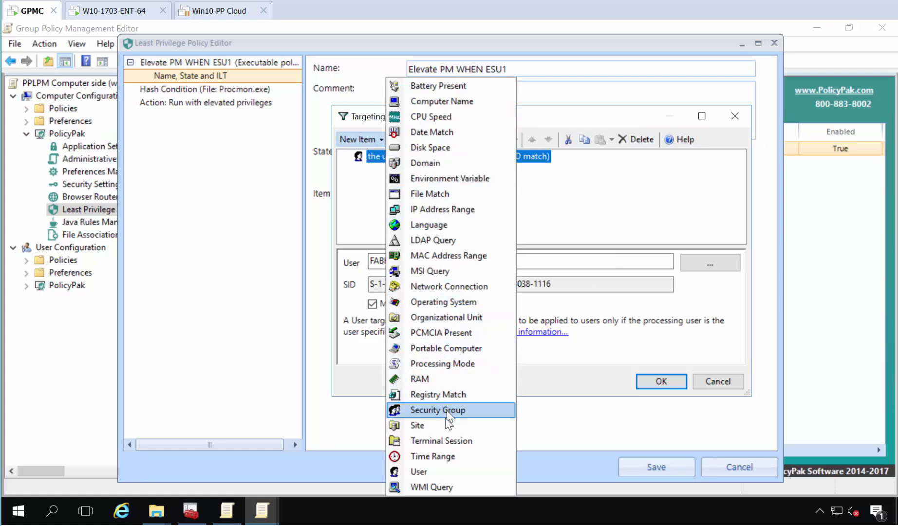
pyautogui.click(413, 472)
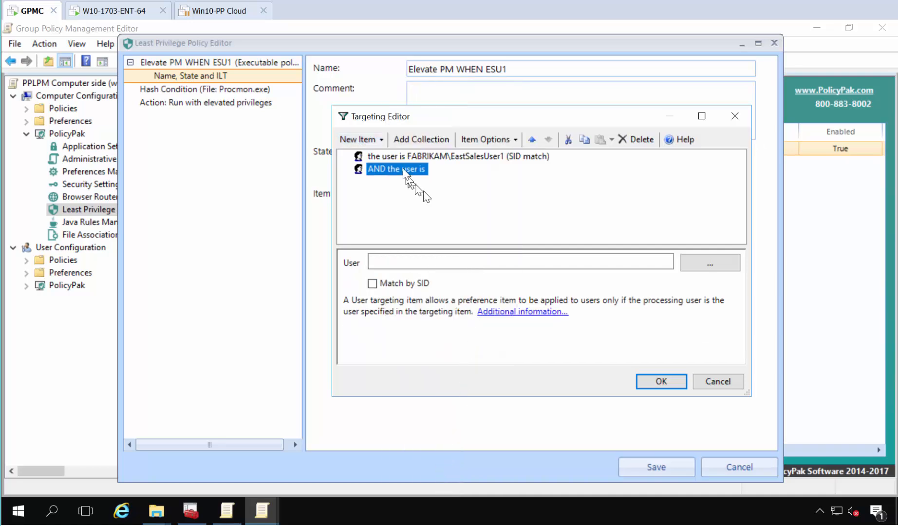
# Combine the new User item with OR, set it to eastsalesuser2, and confirm the targeting.
pyautogui.click(470, 139)
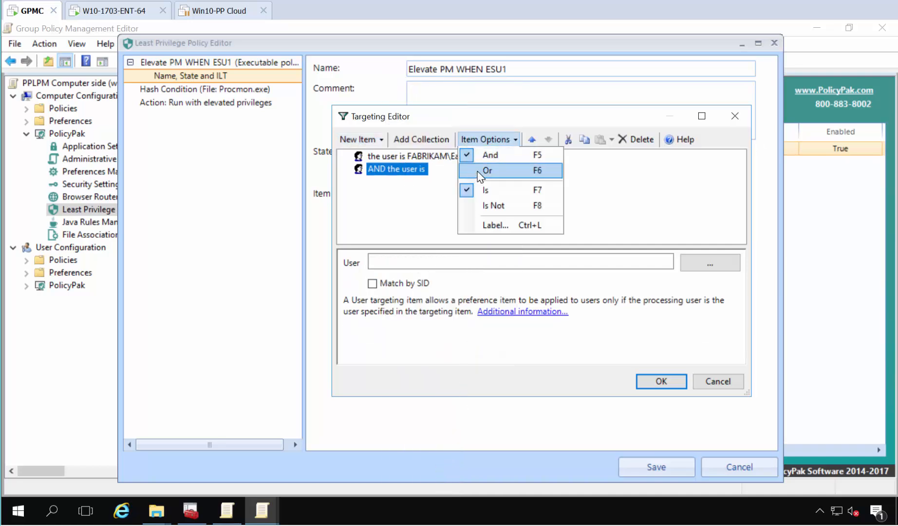
pyautogui.click(475, 175)
pyautogui.click(441, 262)
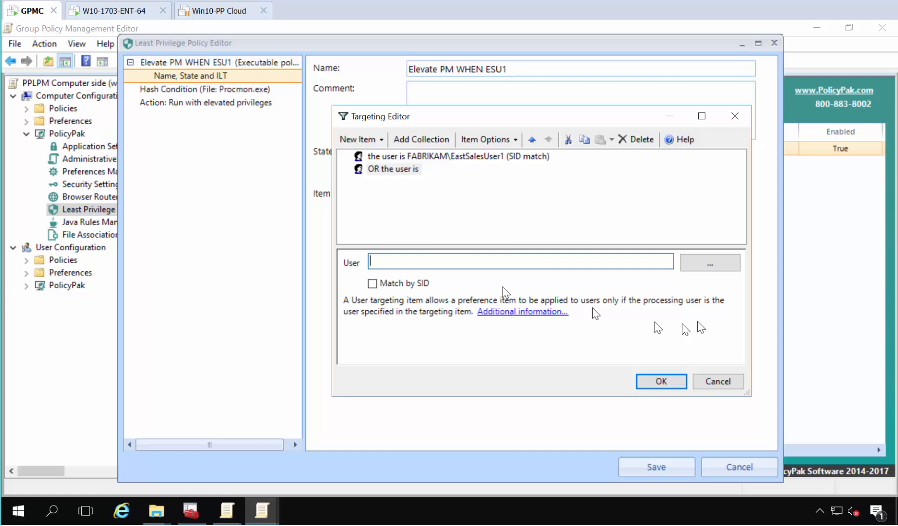
pyautogui.click(710, 262)
pyautogui.write('eastsales')
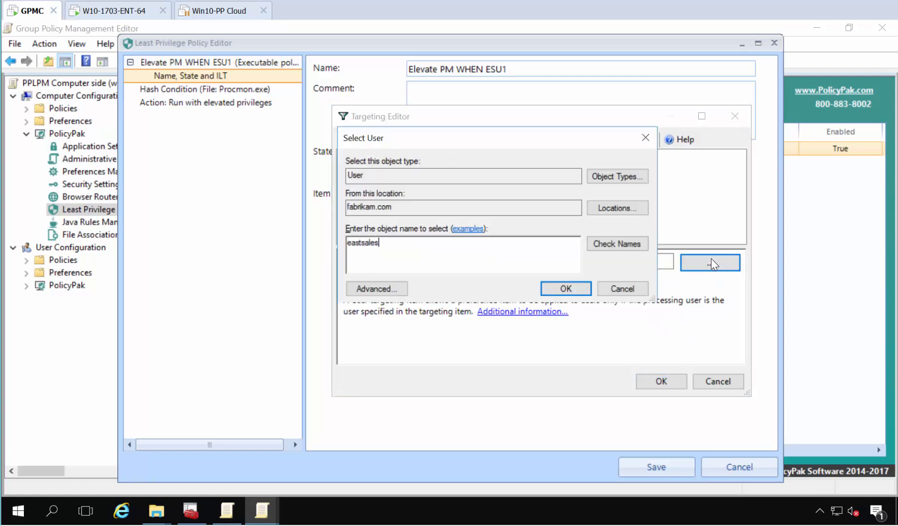
pyautogui.press('Return')
pyautogui.press('Return')
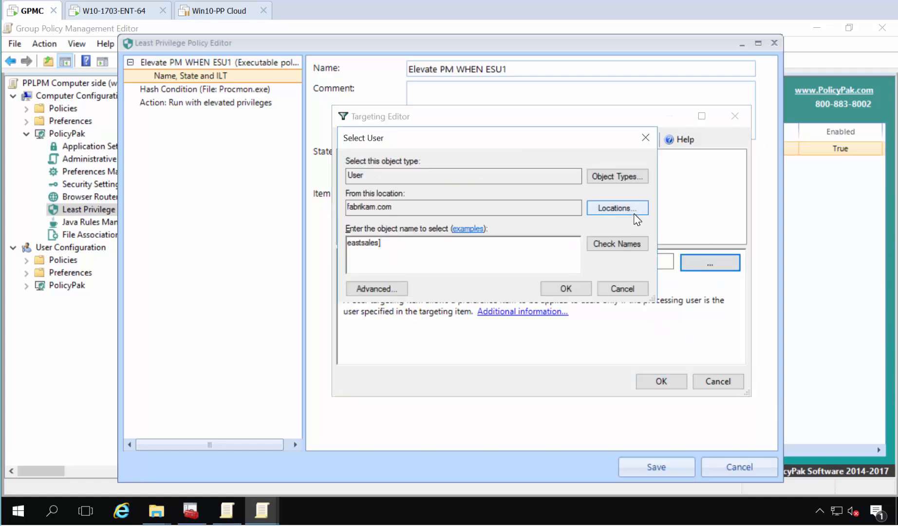
pyautogui.write('user2')
pyautogui.press('Return')
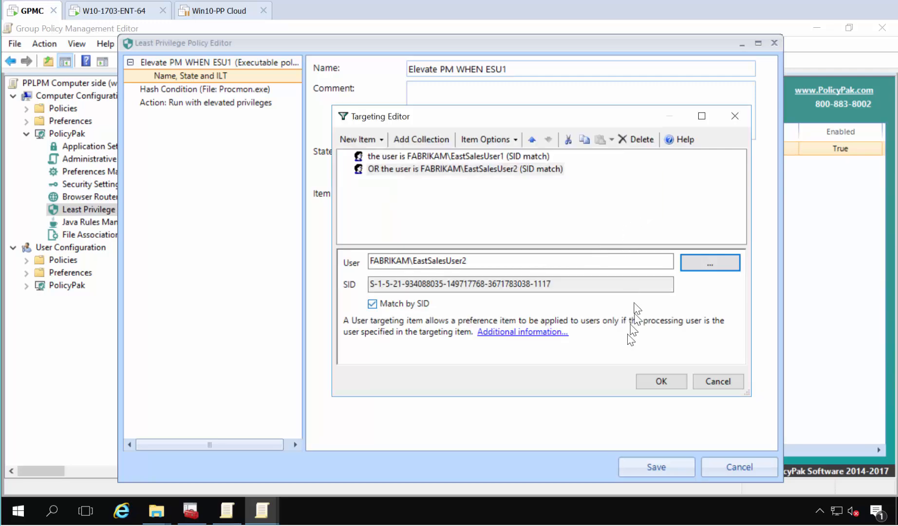
pyautogui.click(649, 374)
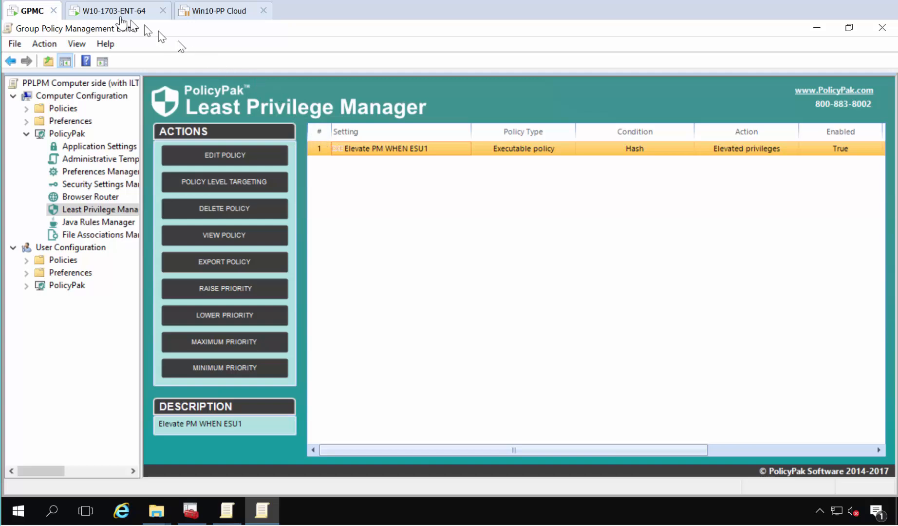
pyautogui.click(115, 11)
# Refresh group policy with gpupdate on the client, then launch Procmon from DEMOS1 without a credentials prompt.
pyautogui.click(93, 314)
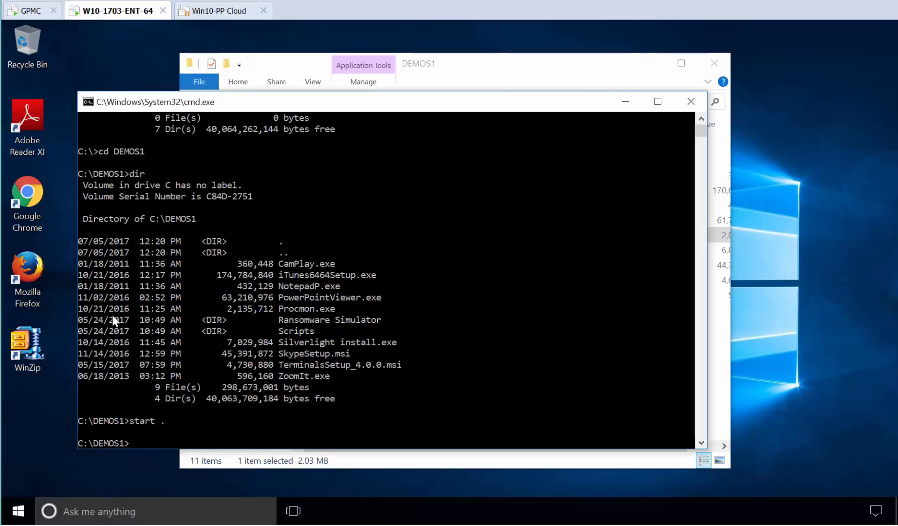
pyautogui.press('Return')
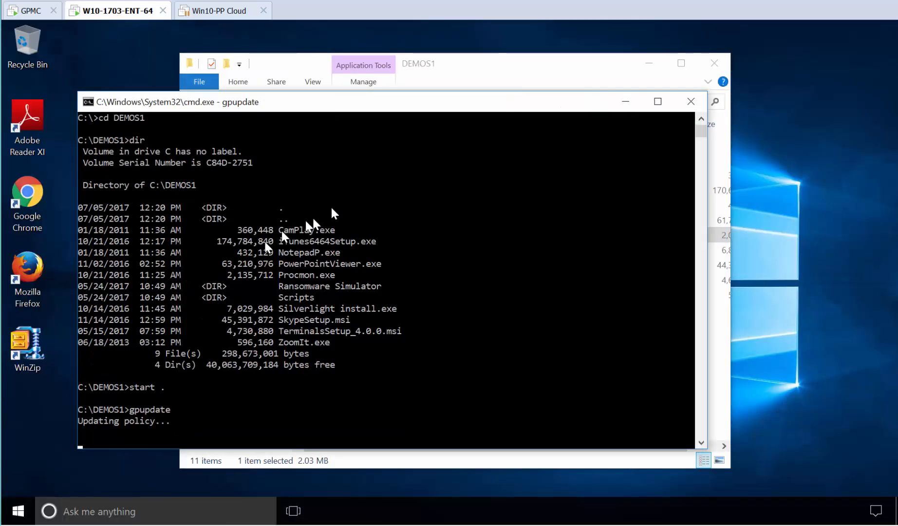
pyautogui.moveTo(477, 66); pyautogui.dragTo(551, 72)
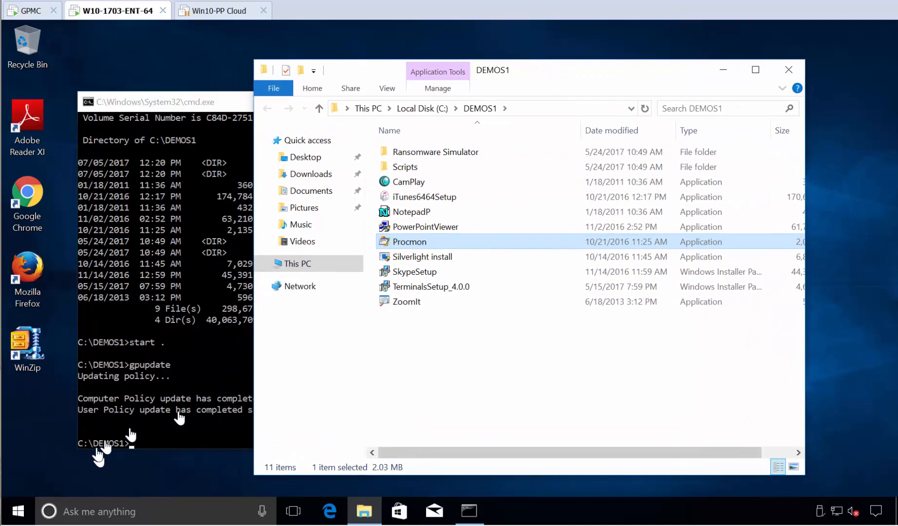
pyautogui.doubleClick(410, 243)
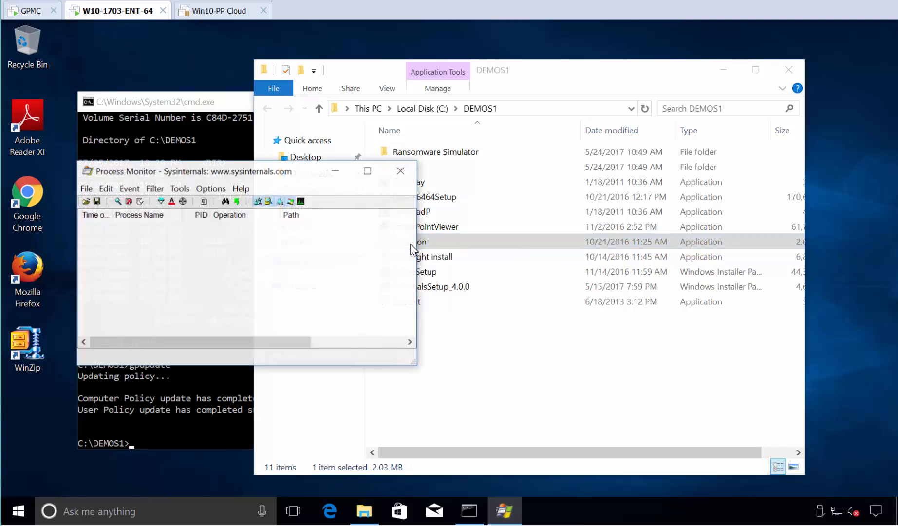